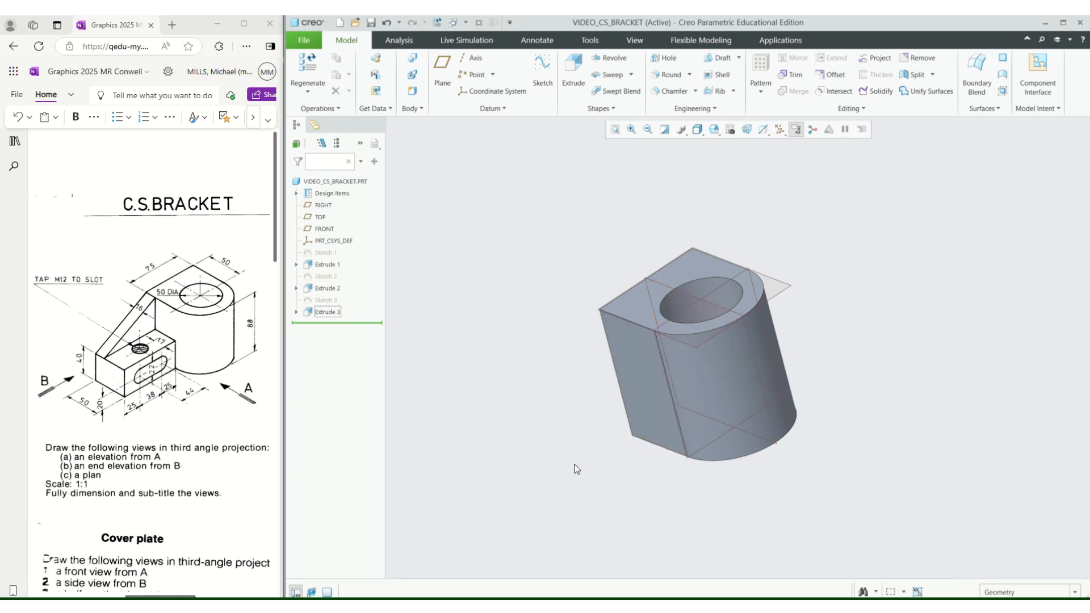
{"action": "scroll", "coordinate": [625, 400], "scroll_direction": "up", "scroll_amount": 1}
{"action": "scroll", "coordinate": [640, 423], "scroll_direction": "down", "scroll_amount": 2}
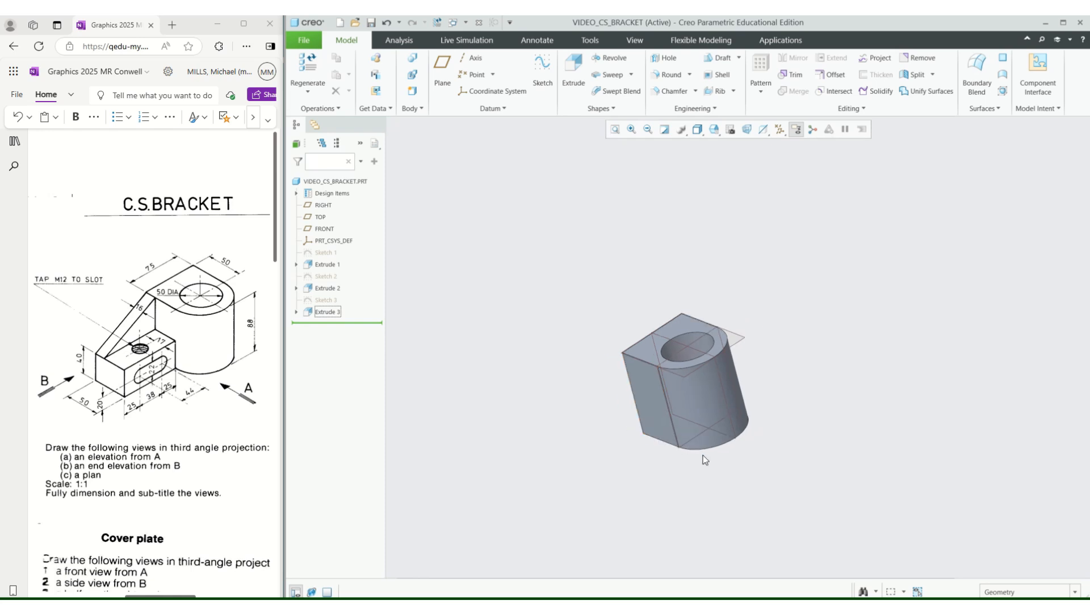
{"action": "left_click", "coordinate": [645, 442]}
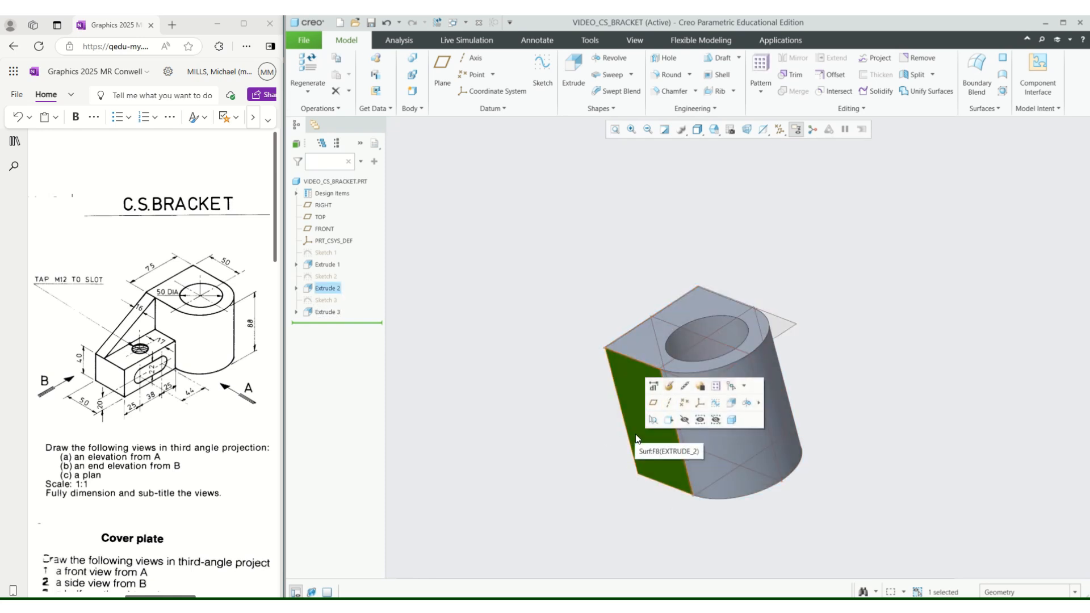
{"action": "left_click", "coordinate": [527, 475]}
{"action": "scroll", "coordinate": [591, 387], "scroll_direction": "up", "scroll_amount": 2}
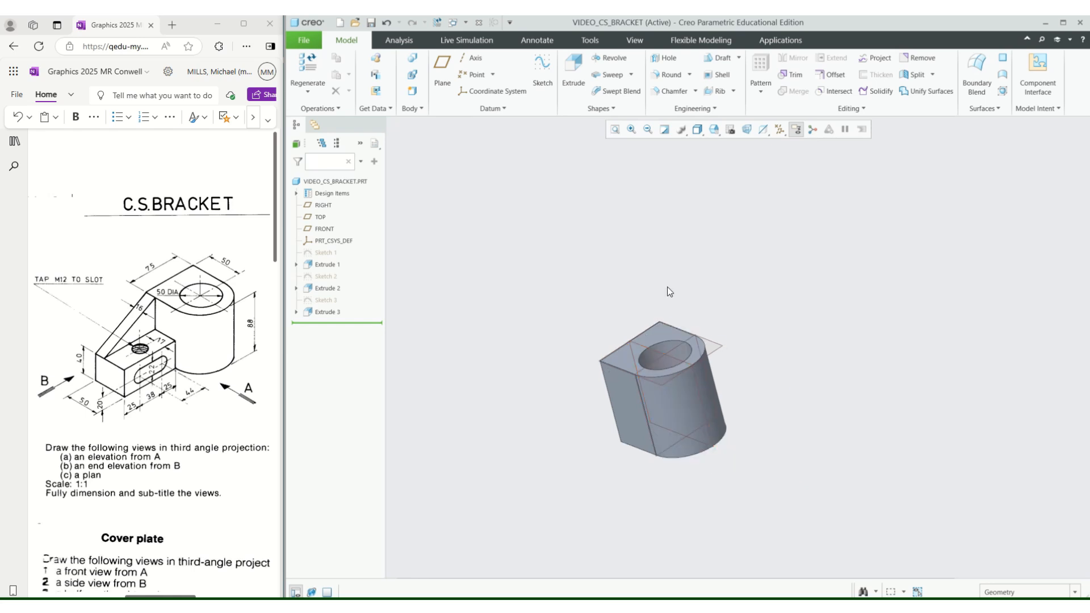
{"action": "scroll", "coordinate": [686, 287], "scroll_direction": "down", "scroll_amount": 1}
{"action": "scroll", "coordinate": [686, 309], "scroll_direction": "up", "scroll_amount": 3}
{"action": "scroll", "coordinate": [638, 386], "scroll_direction": "down", "scroll_amount": 4}
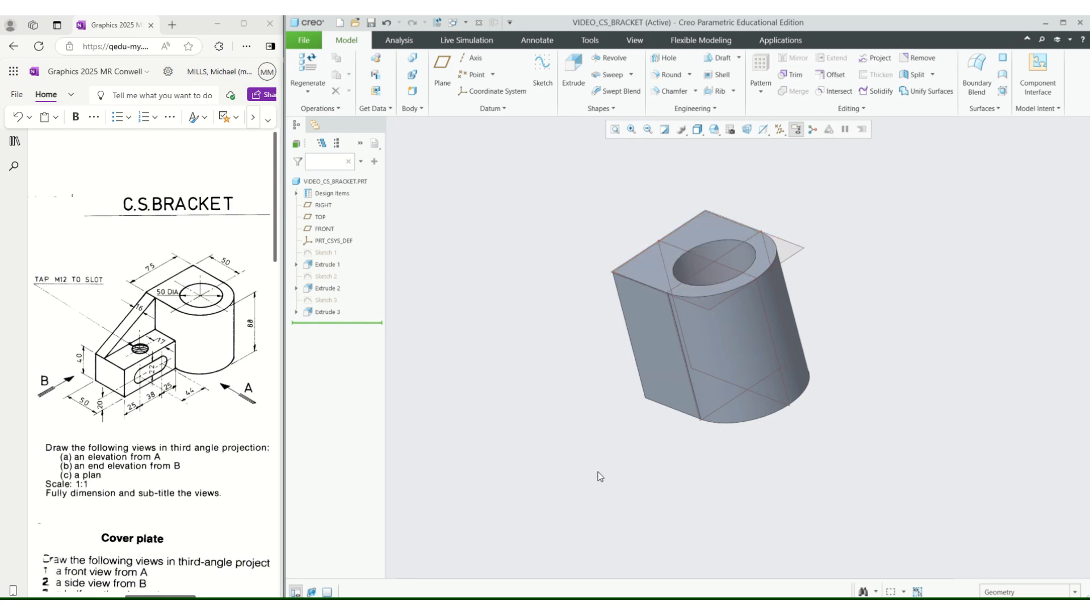
Create a datum plane offset from the body's flat side face, entering a translation of 88 and reversing it to -88.
{"action": "left_click", "coordinate": [646, 312]}
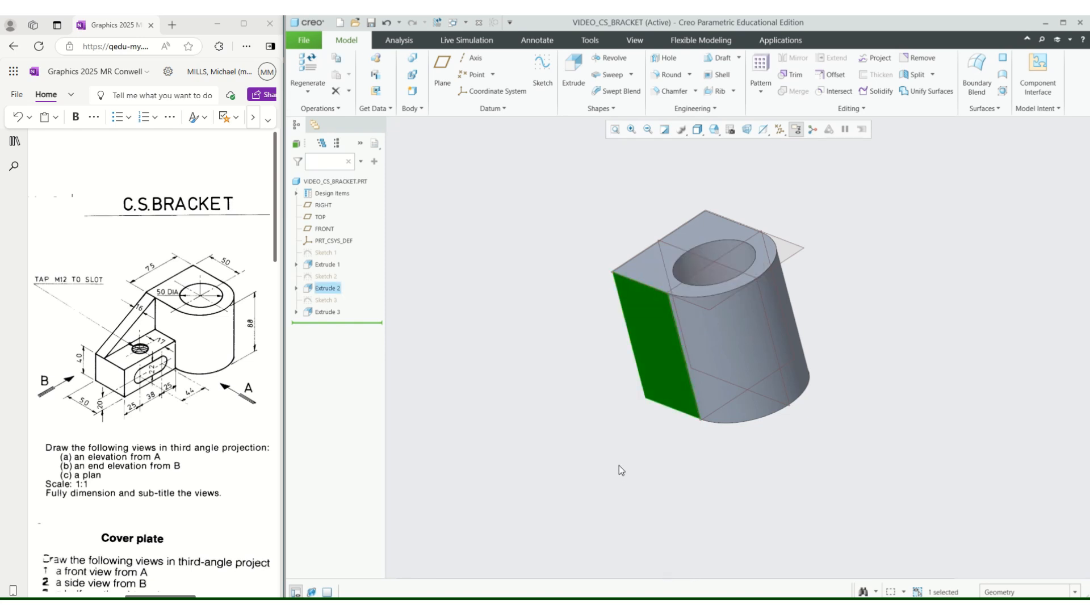
{"action": "left_click", "coordinate": [442, 75]}
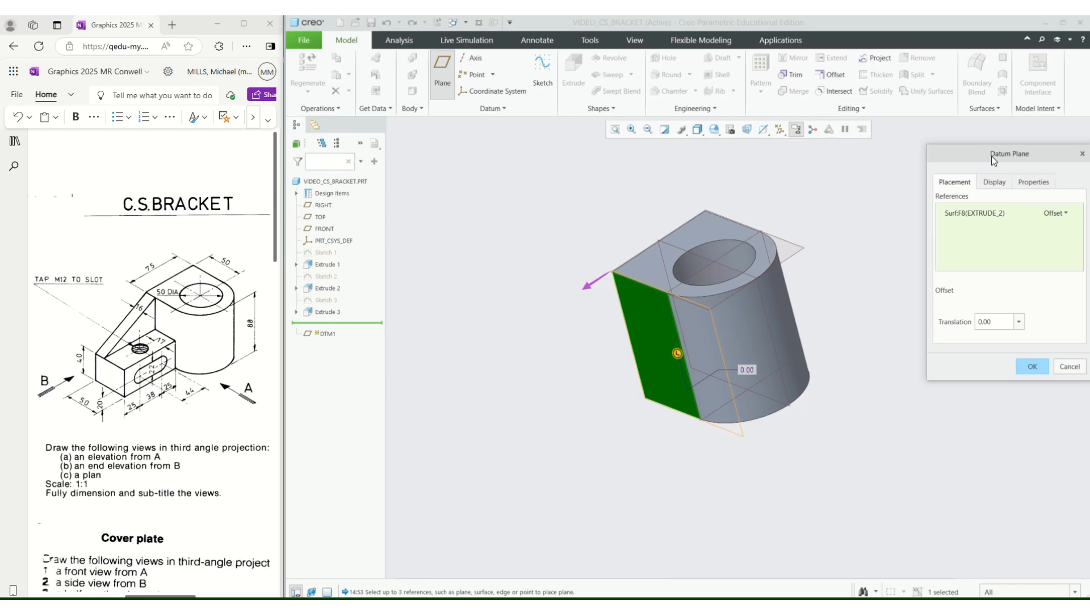
{"action": "left_click_drag", "start_coordinate": [991, 156], "coordinate": [909, 162]}
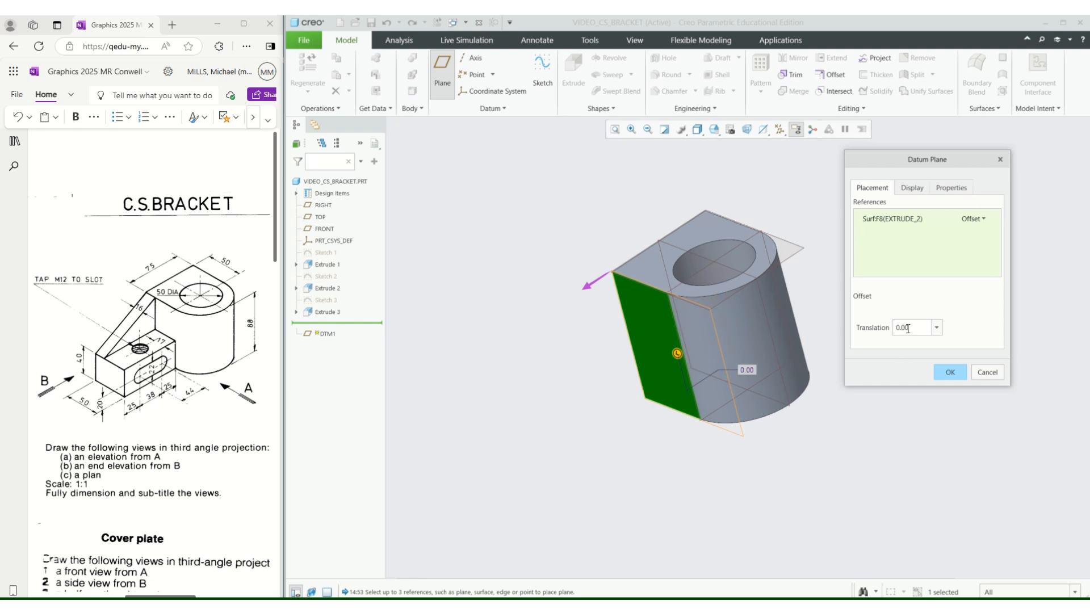
{"action": "left_click_drag", "start_coordinate": [912, 327], "coordinate": [869, 337]}
{"action": "type", "text": "88"}
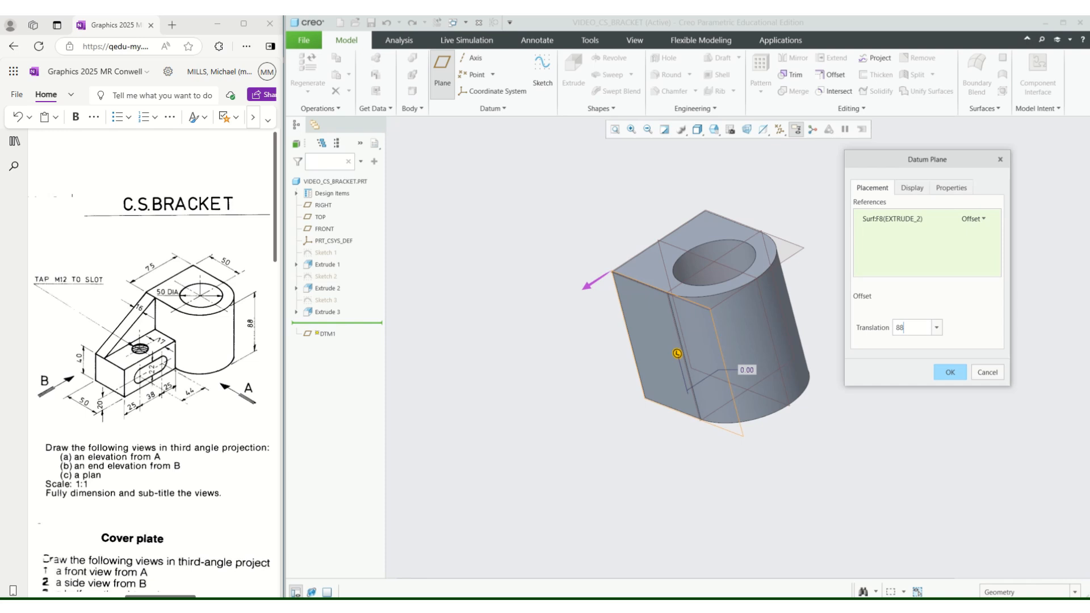
{"action": "key", "text": "Return"}
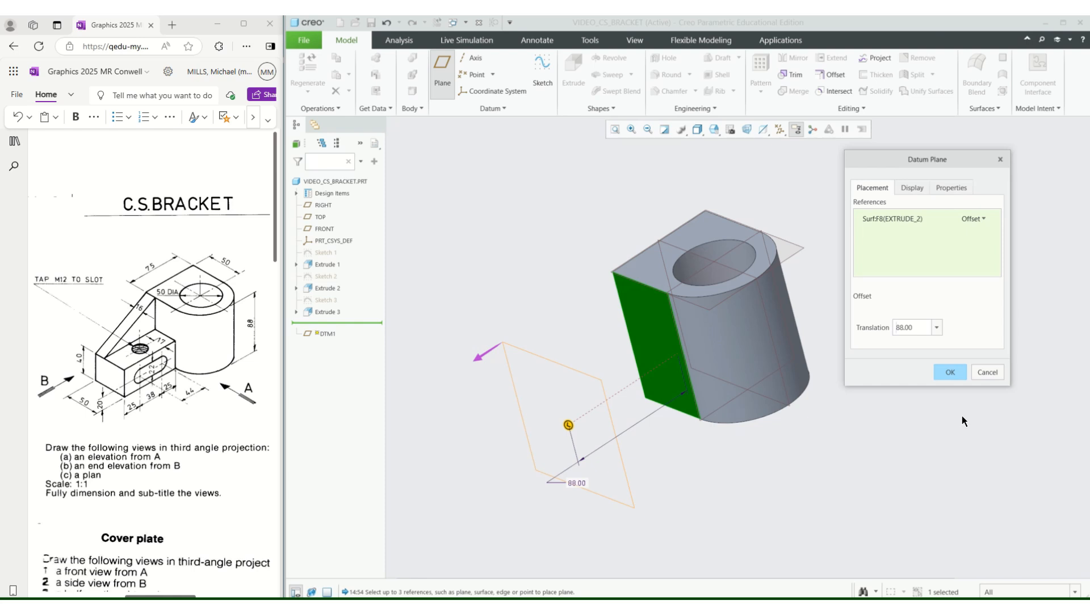
{"action": "left_click", "coordinate": [887, 433]}
{"action": "left_click", "coordinate": [897, 327]}
{"action": "type", "text": "-"}
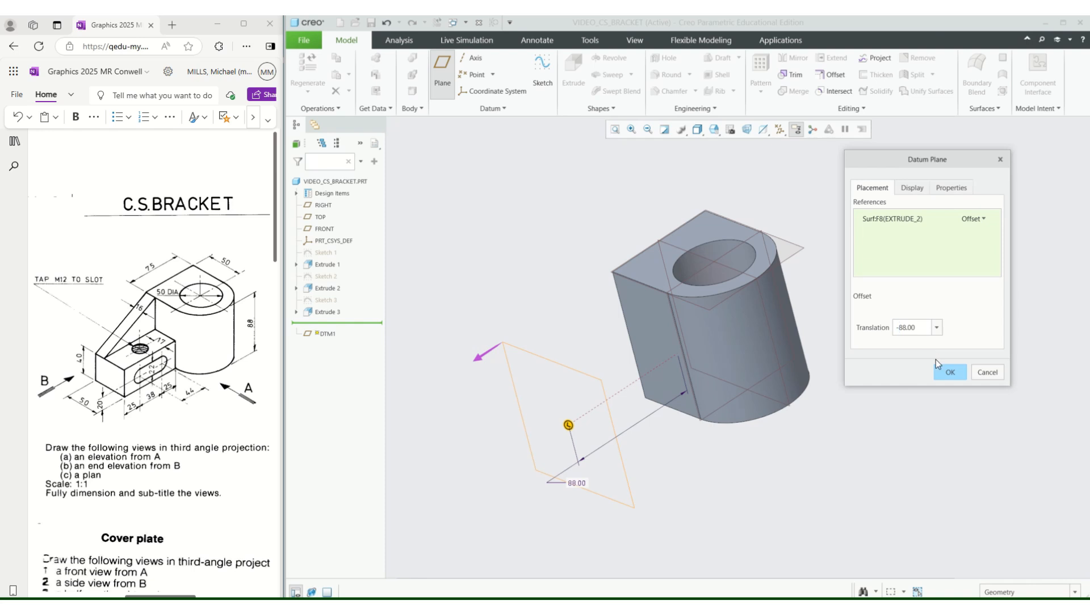
{"action": "left_click", "coordinate": [951, 373]}
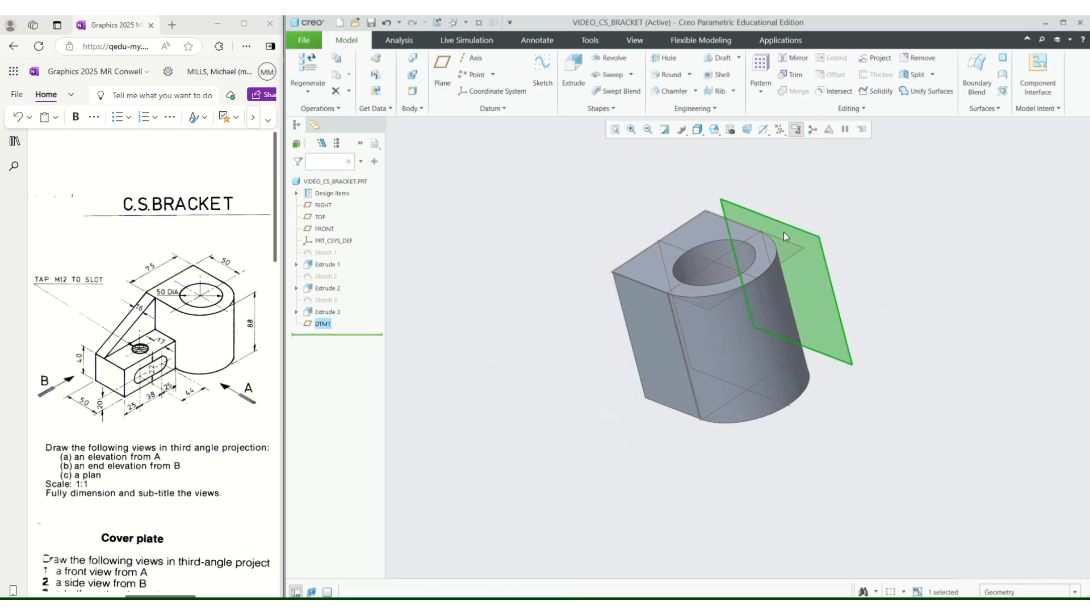
Redefine the offset datum plane with a translation of -88 to flip it to the outer side of the flat face.
{"action": "left_click", "coordinate": [324, 323]}
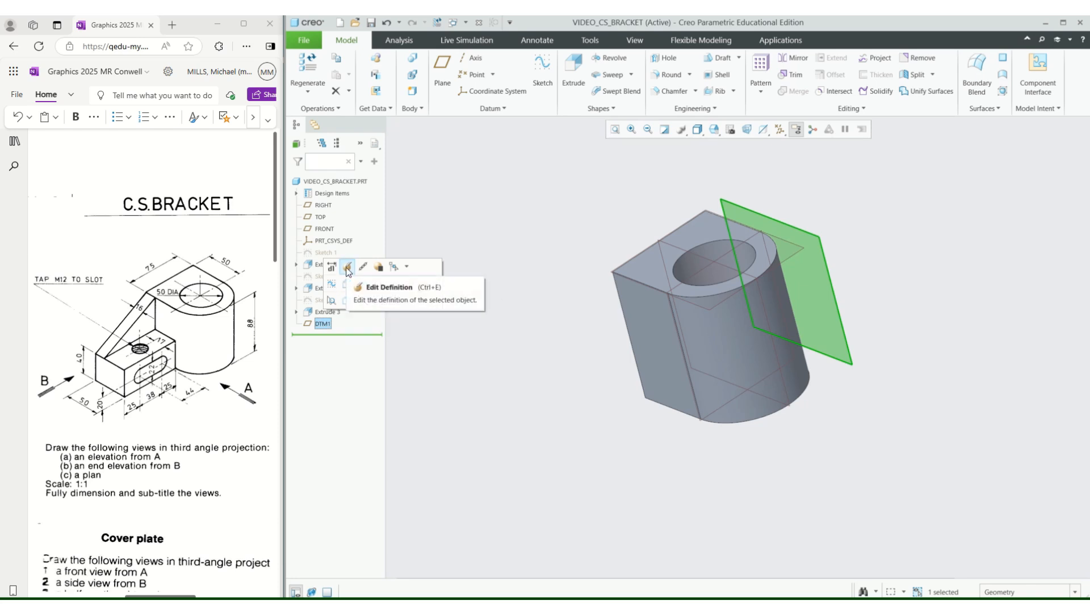
{"action": "left_click", "coordinate": [348, 268]}
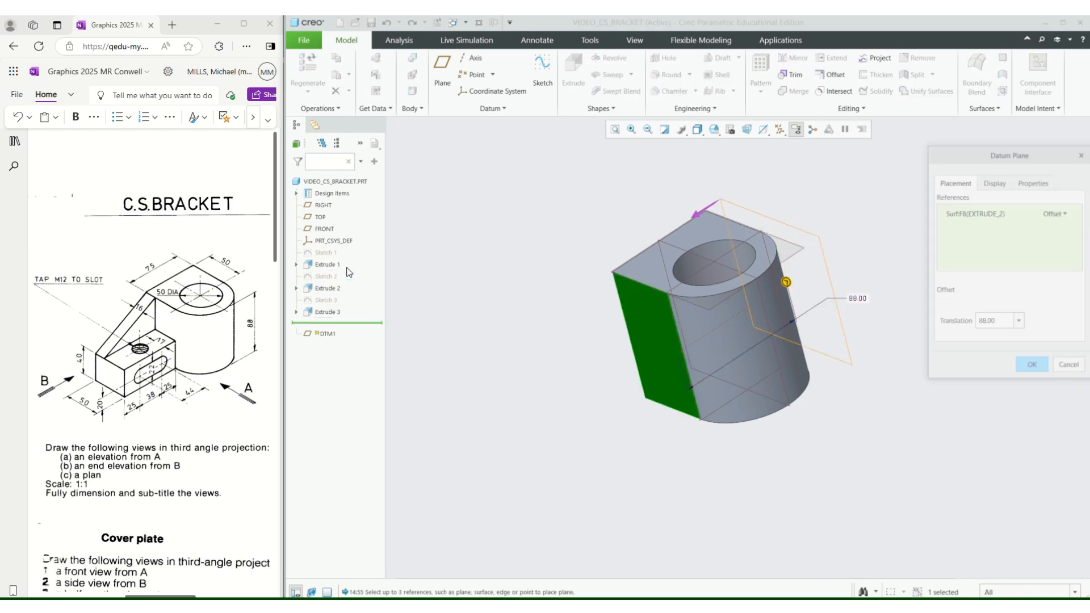
{"action": "left_click", "coordinate": [980, 325]}
{"action": "left_click", "coordinate": [980, 326]}
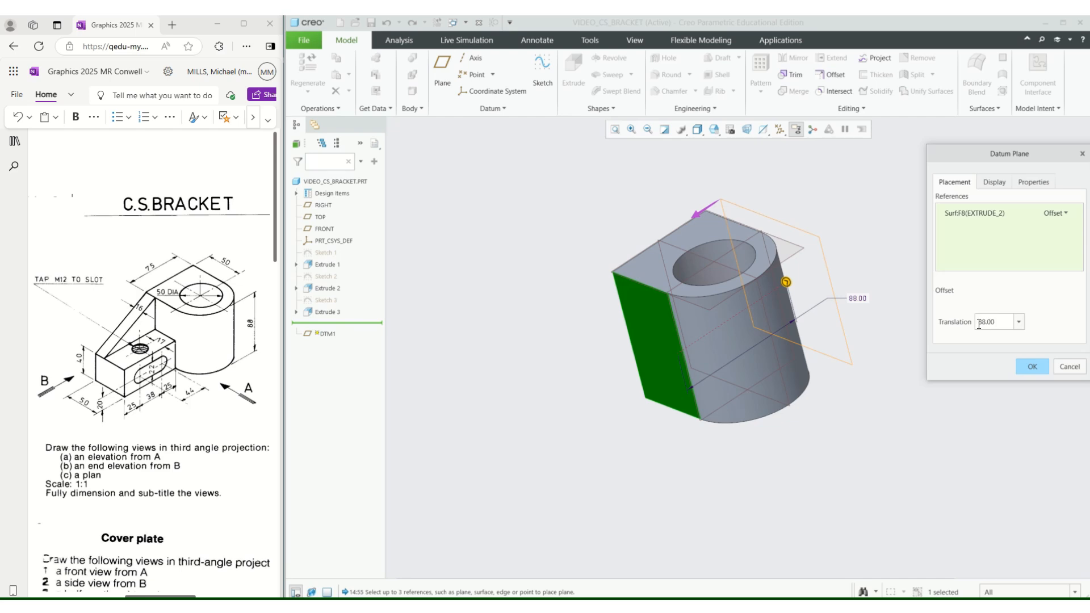
{"action": "type", "text": "-"}
{"action": "left_click", "coordinate": [1029, 368]}
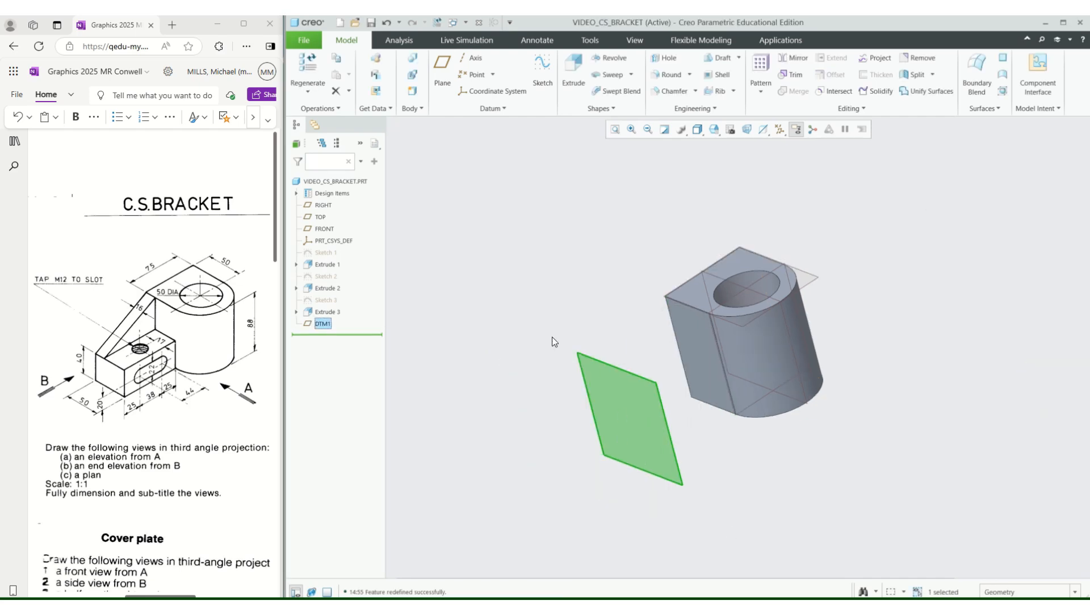
On the offset datum plane, sketch a rectangle about 47.5 by 35.3 from the lower corner of the body's outline.
{"action": "scroll", "coordinate": [696, 276], "scroll_direction": "up", "scroll_amount": 2}
{"action": "scroll", "coordinate": [758, 436], "scroll_direction": "down", "scroll_amount": 2}
{"action": "left_click", "coordinate": [751, 429]}
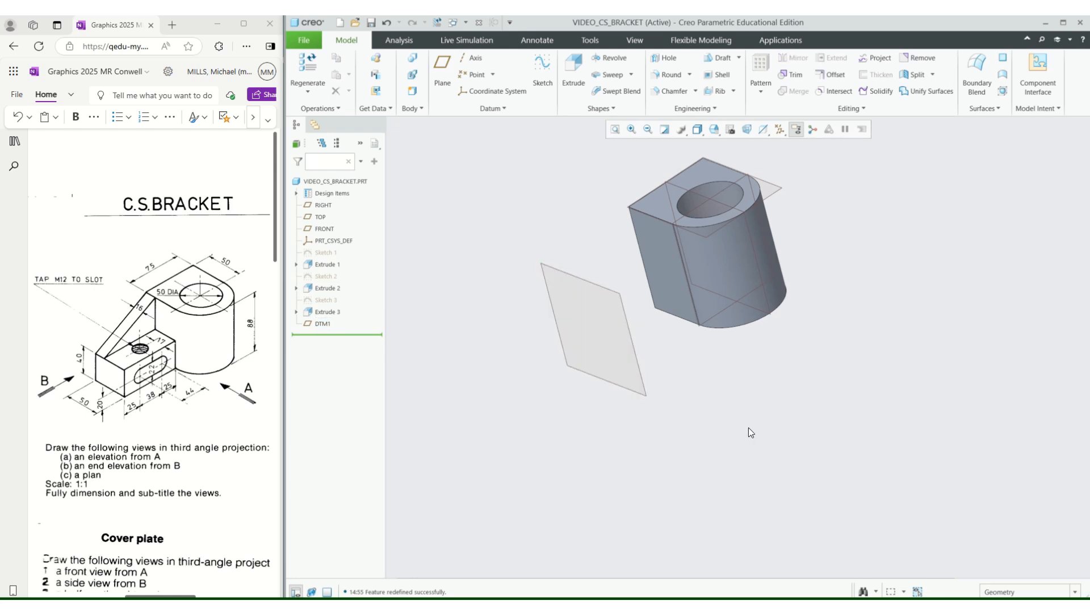
{"action": "middle_click_drag", "start_coordinate": [710, 384], "coordinate": [615, 348]}
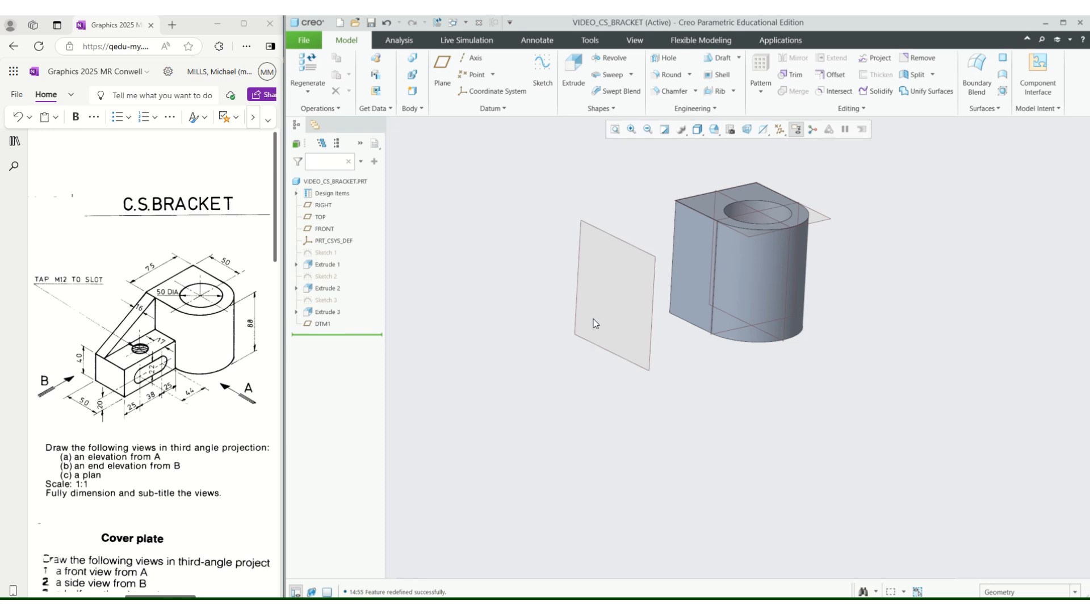
{"action": "left_click", "coordinate": [652, 255]}
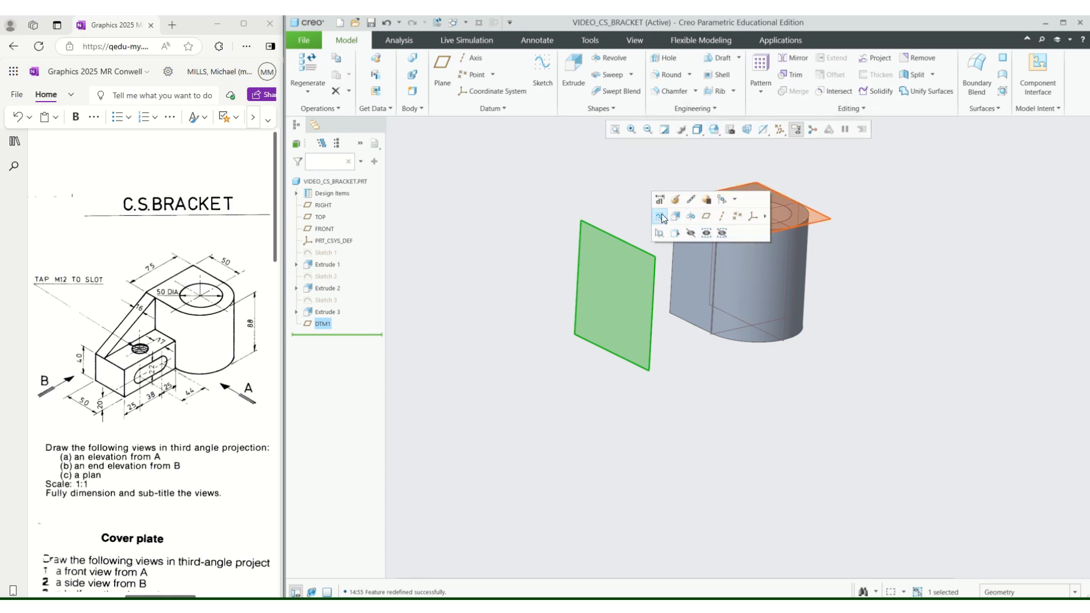
{"action": "left_click", "coordinate": [691, 217]}
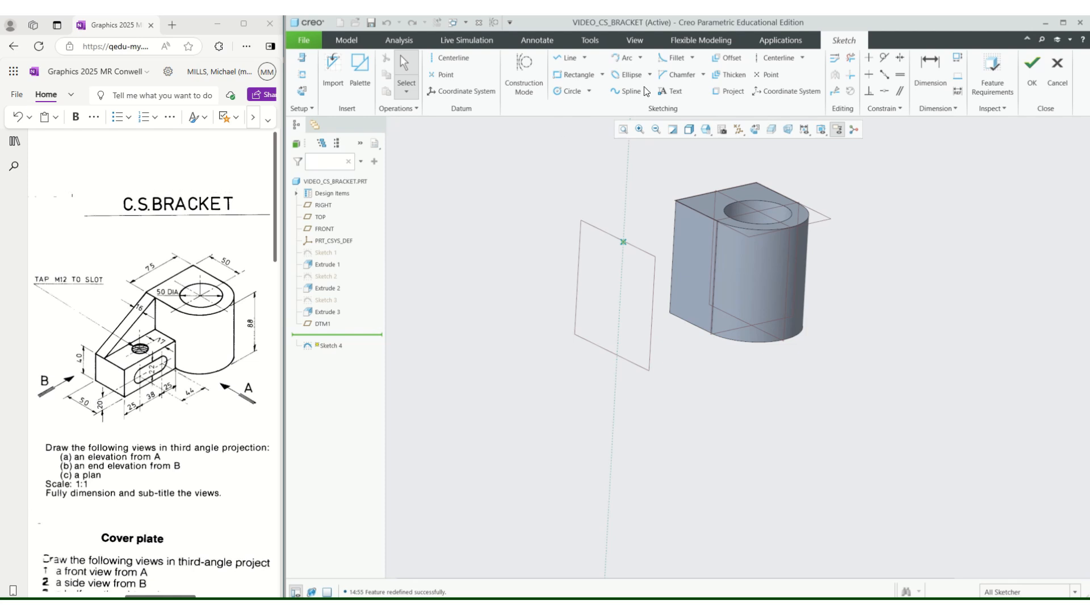
{"action": "left_click", "coordinate": [576, 74]}
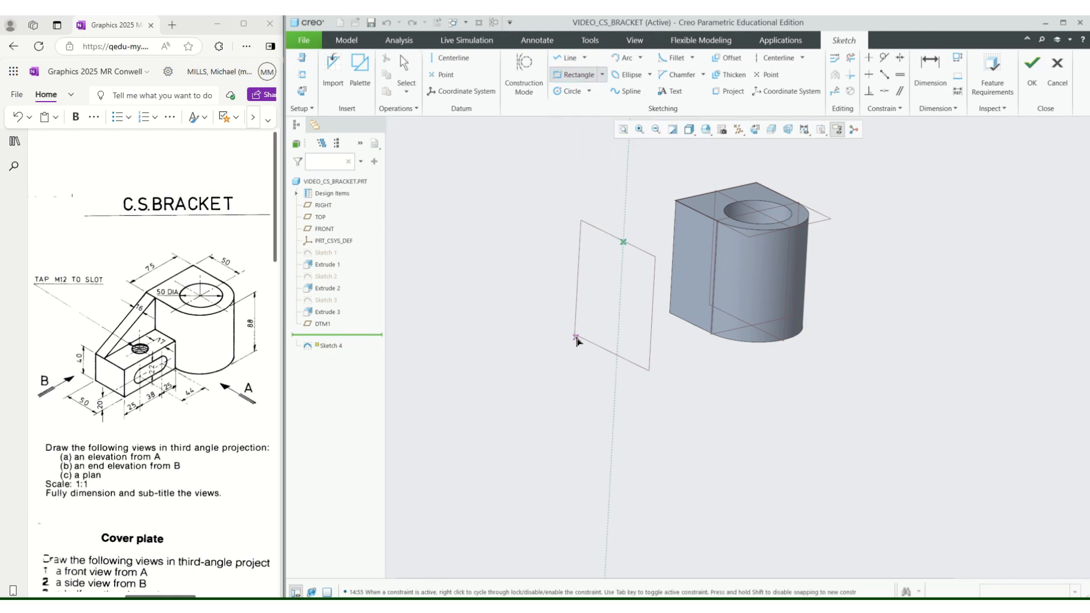
{"action": "scroll", "coordinate": [575, 336], "scroll_direction": "down", "scroll_amount": 3}
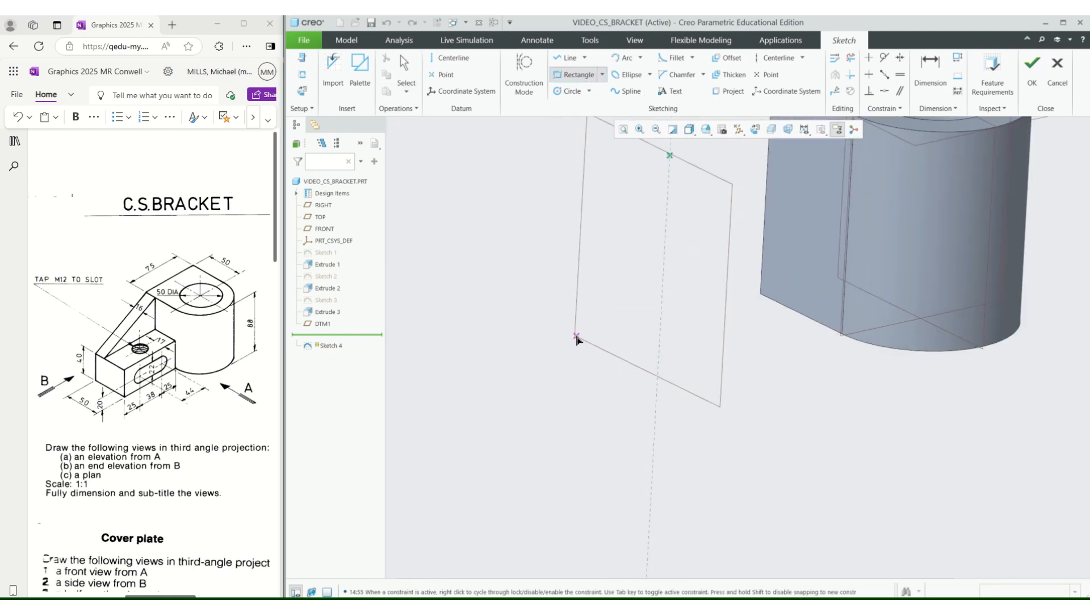
{"action": "left_click", "coordinate": [754, 129]}
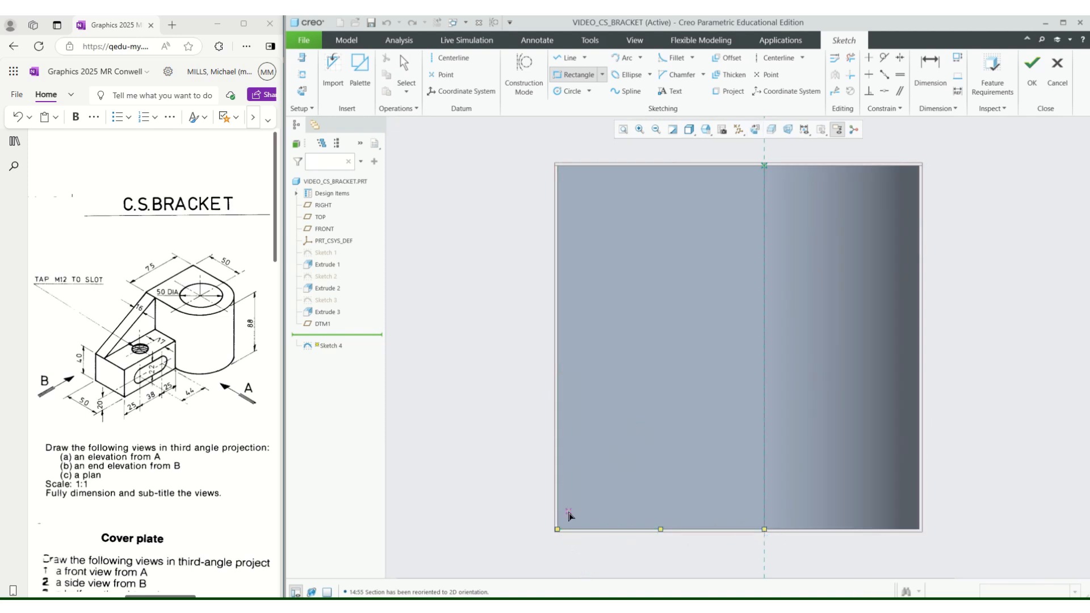
{"action": "left_click", "coordinate": [558, 530]}
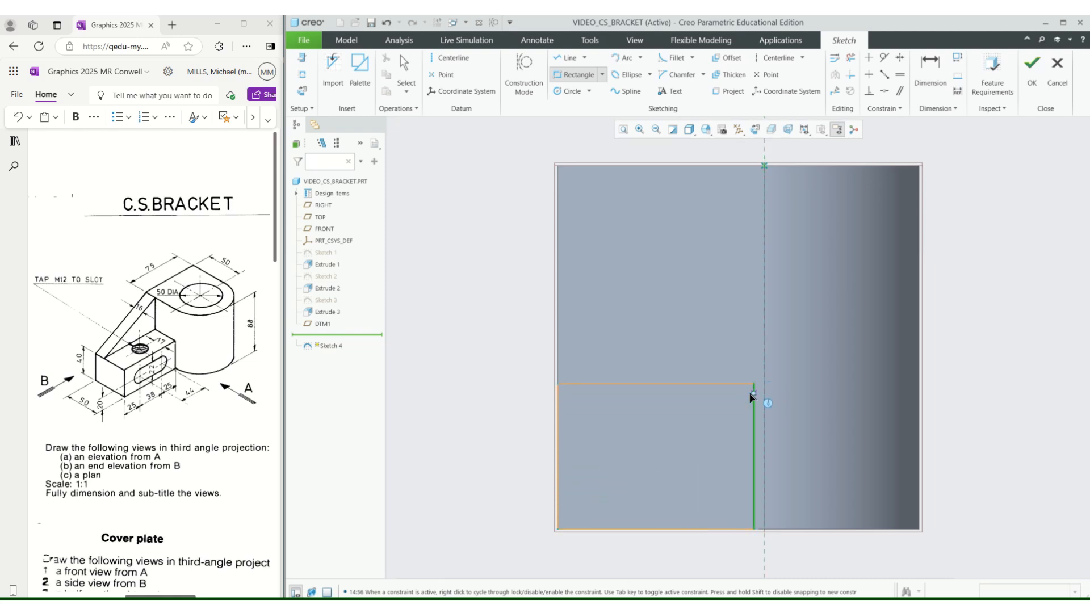
{"action": "left_click", "coordinate": [755, 386]}
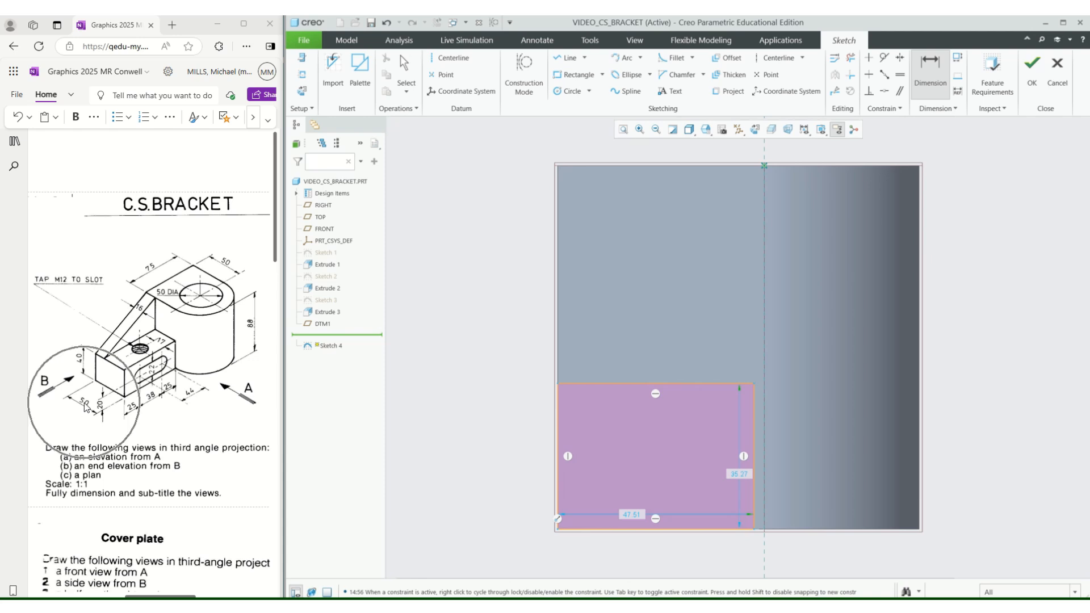
Set the sketched rectangle's width to 50.
{"action": "double_click", "coordinate": [632, 515]}
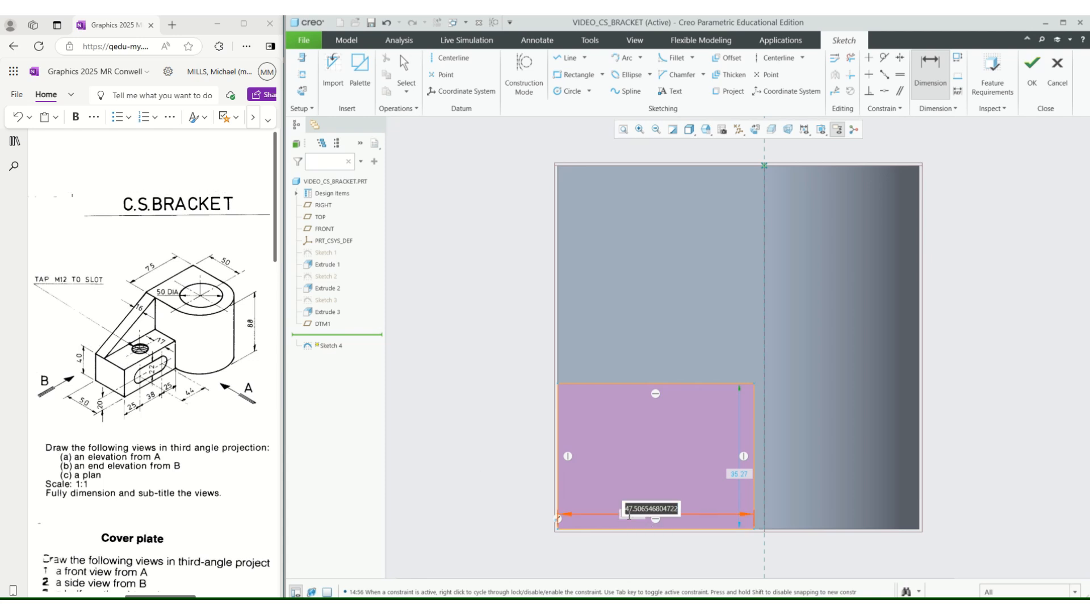
{"action": "type", "text": "50"}
{"action": "key", "text": "Return"}
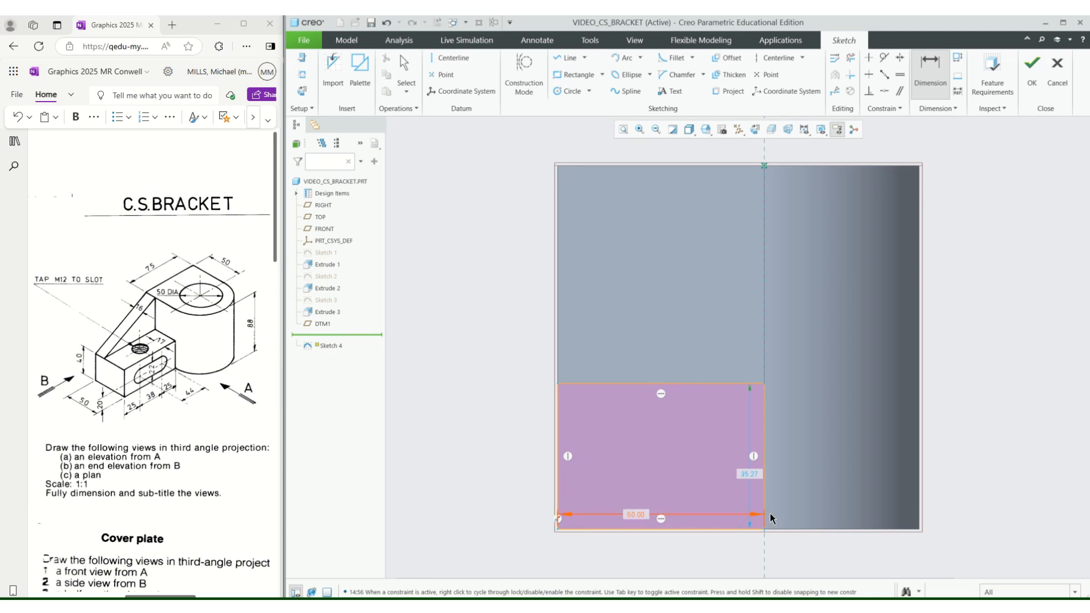
Set the rectangle's height to 40 and finish the sketch.
{"action": "double_click", "coordinate": [750, 479]}
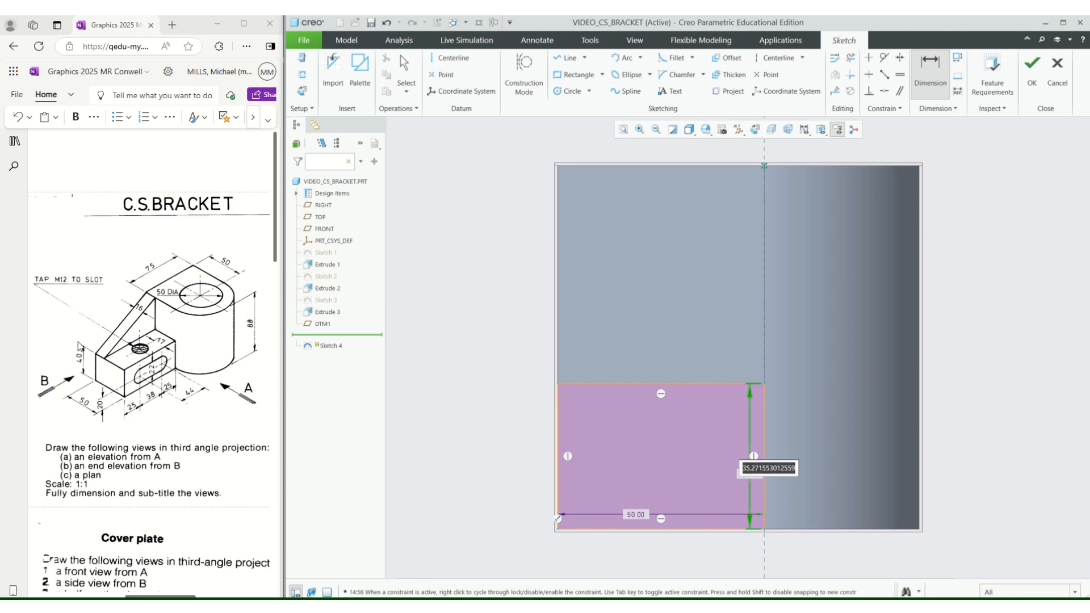
{"action": "type", "text": "dd"}
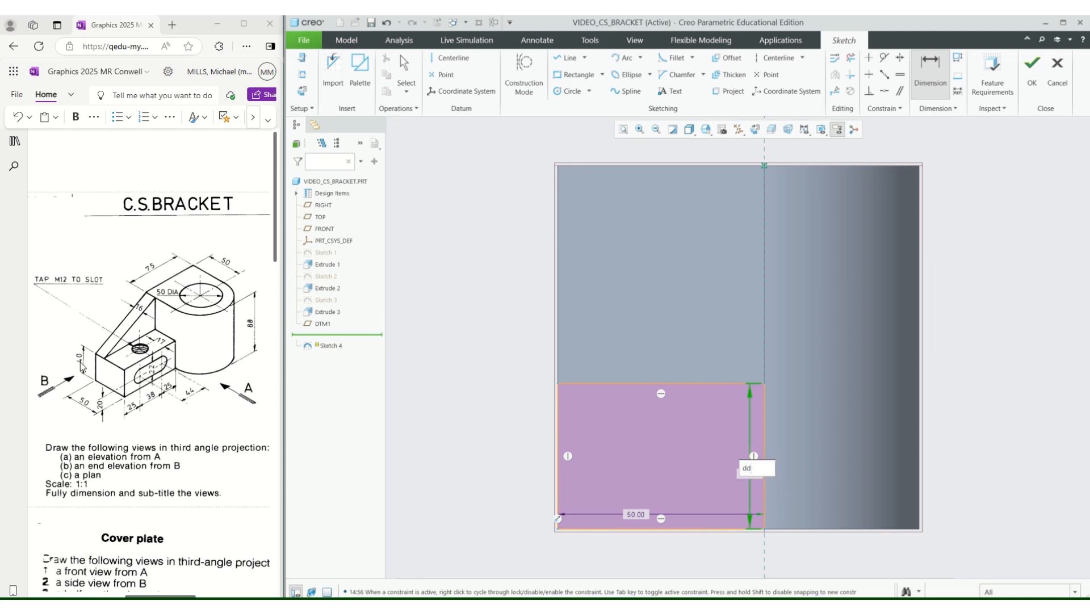
{"action": "left_click", "coordinate": [82, 364]}
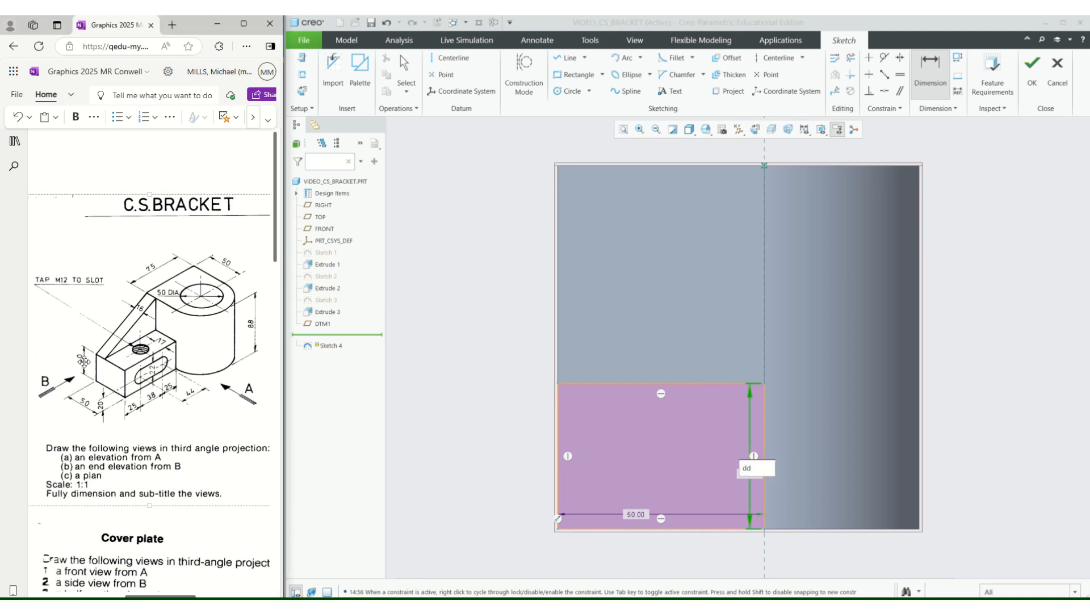
{"action": "left_click", "coordinate": [741, 480]}
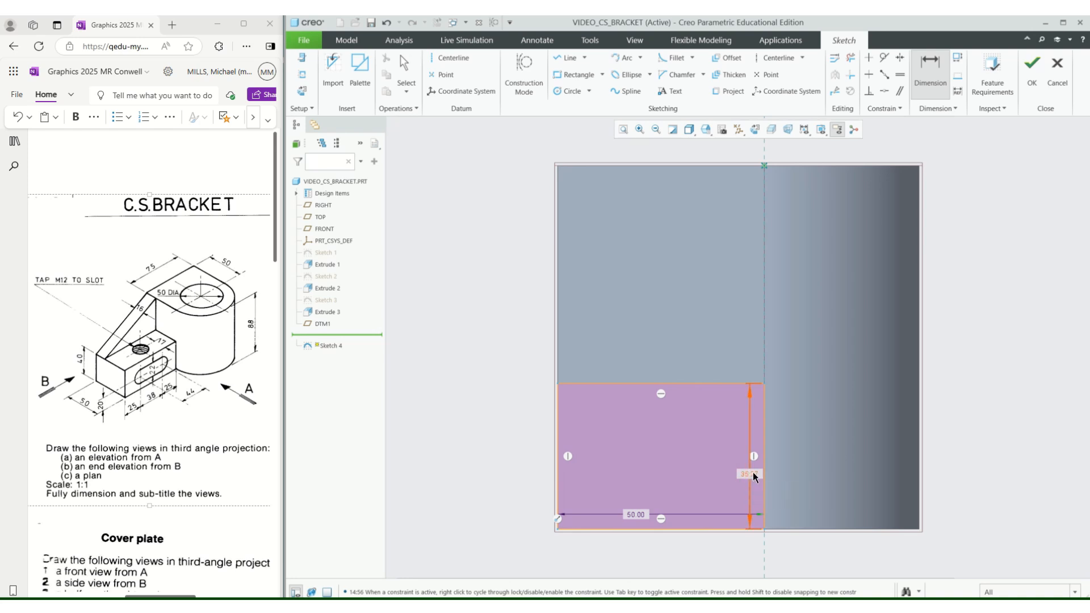
{"action": "double_click", "coordinate": [753, 472]}
{"action": "type", "text": "40"}
{"action": "key", "text": "Return"}
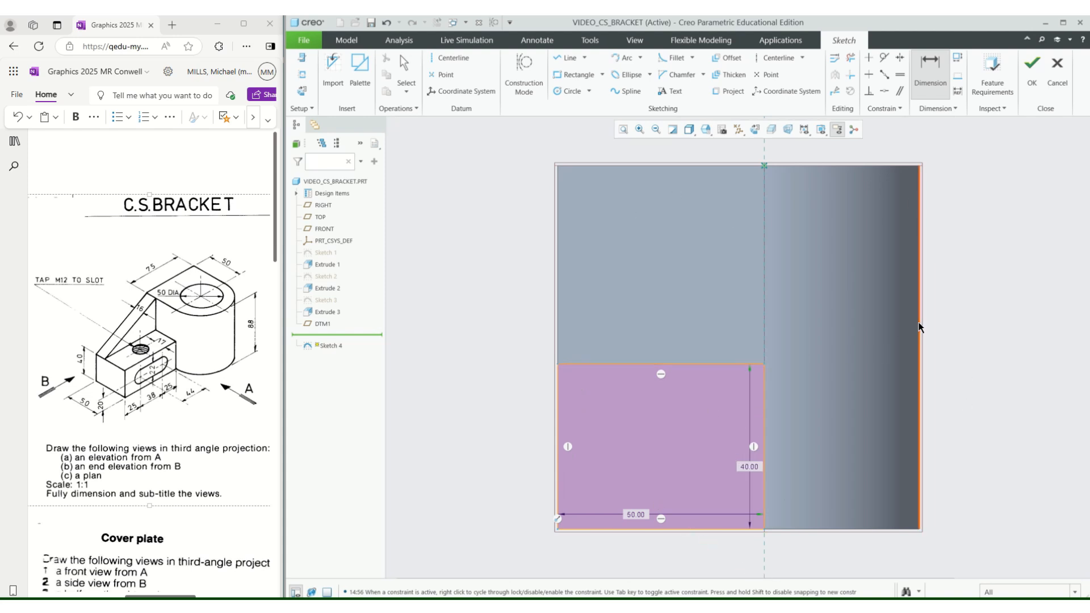
{"action": "left_click", "coordinate": [1033, 68]}
Extrude the 50 by 40 rectangle as a solid with a depth of 88 up to the main body.
{"action": "middle_click_drag", "start_coordinate": [1003, 214], "coordinate": [947, 240]}
{"action": "scroll", "coordinate": [920, 282], "scroll_direction": "up", "scroll_amount": 5}
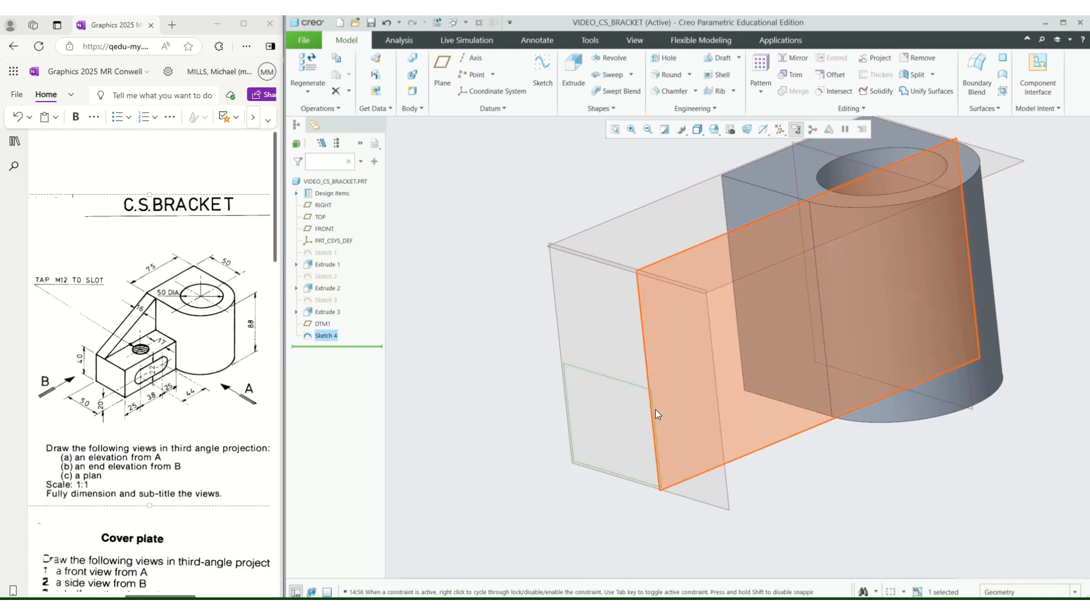
{"action": "left_click", "coordinate": [576, 67]}
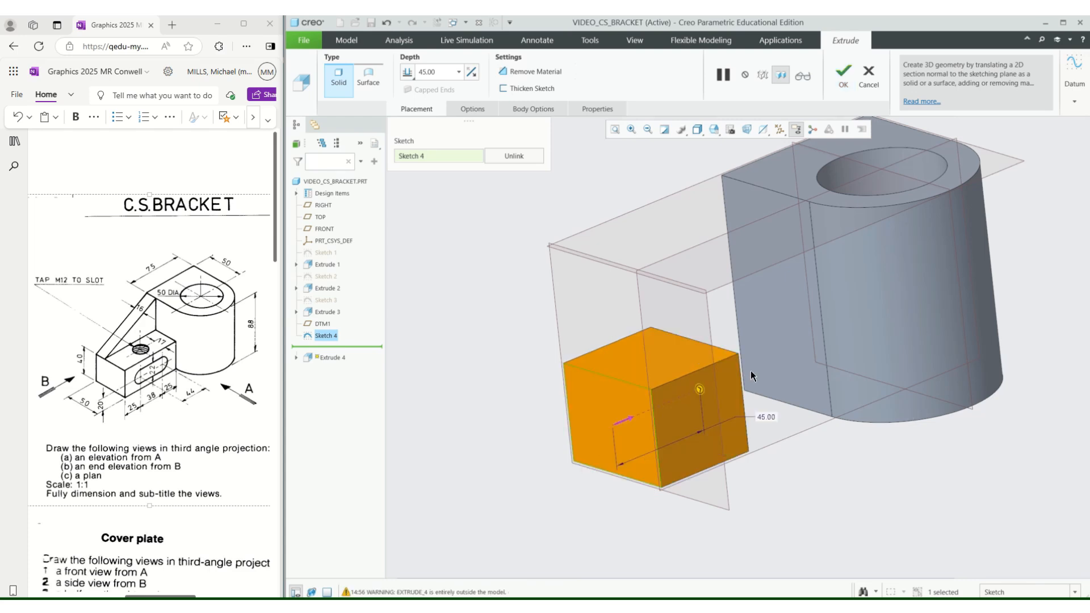
{"action": "left_click", "coordinate": [440, 72]}
{"action": "type", "text": "88"}
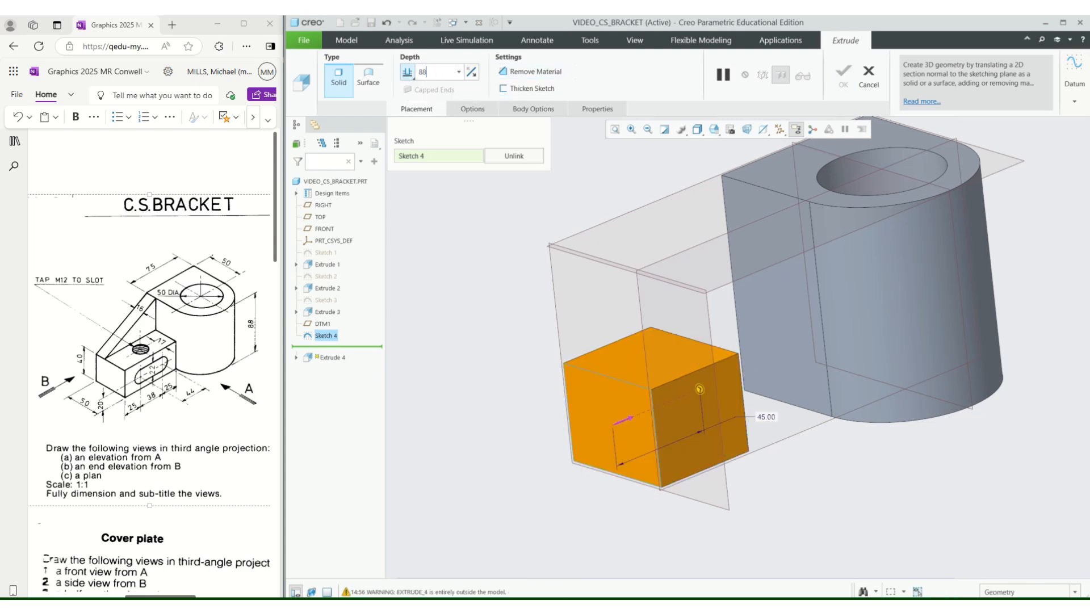
{"action": "key", "text": "Return"}
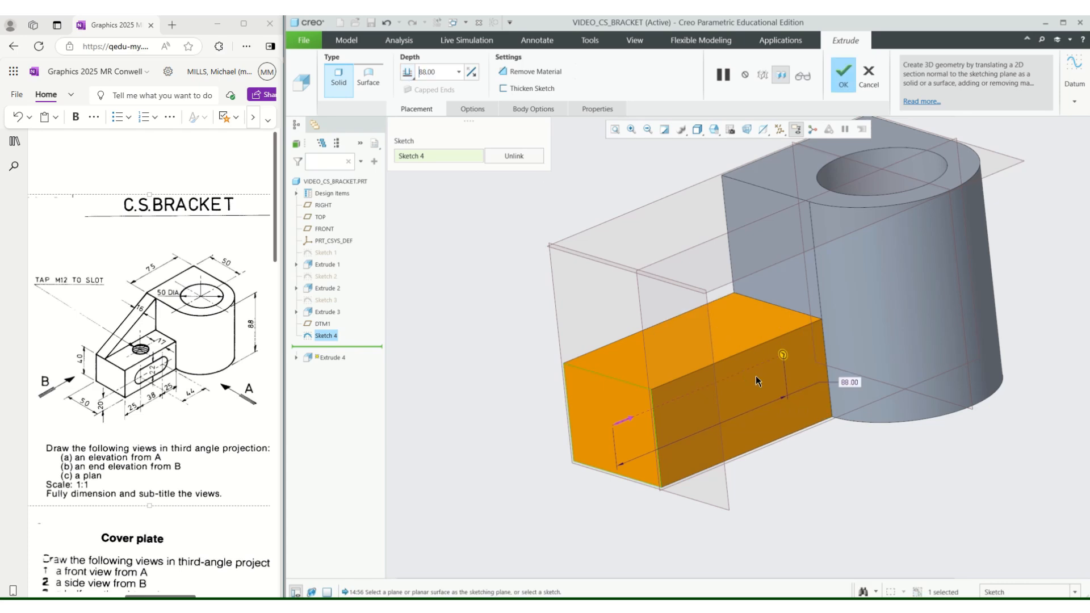
{"action": "mouse_move", "coordinate": [798, 529]}
{"action": "middle_mouse_down"}
{"action": "mouse_move", "coordinate": [818, 528]}
{"action": "mouse_move", "coordinate": [857, 479]}
{"action": "mouse_move", "coordinate": [811, 516]}
{"action": "middle_mouse_up"}
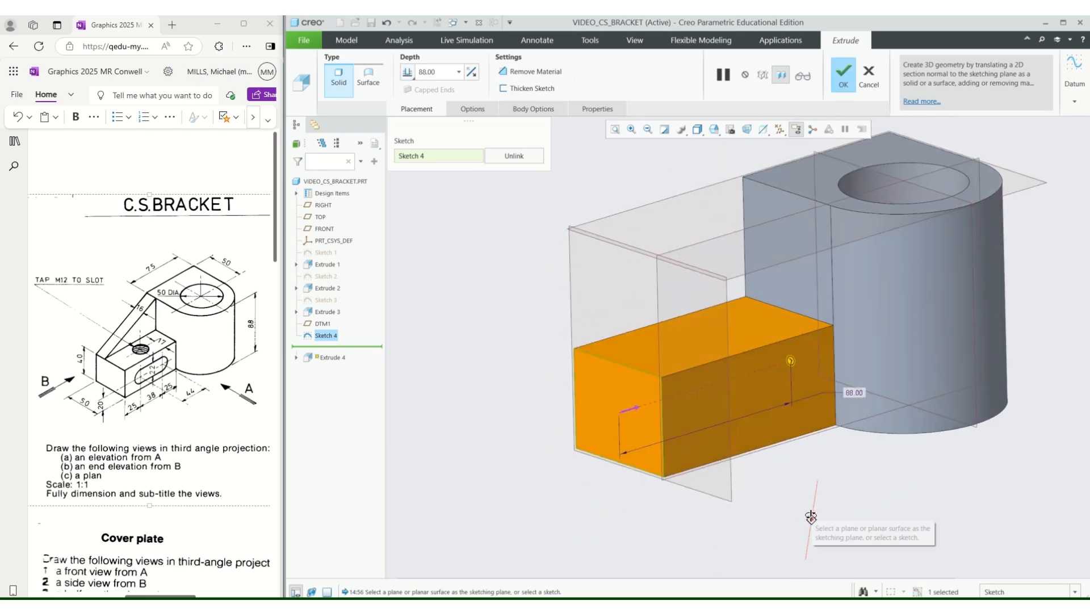
{"action": "left_click", "coordinate": [844, 73]}
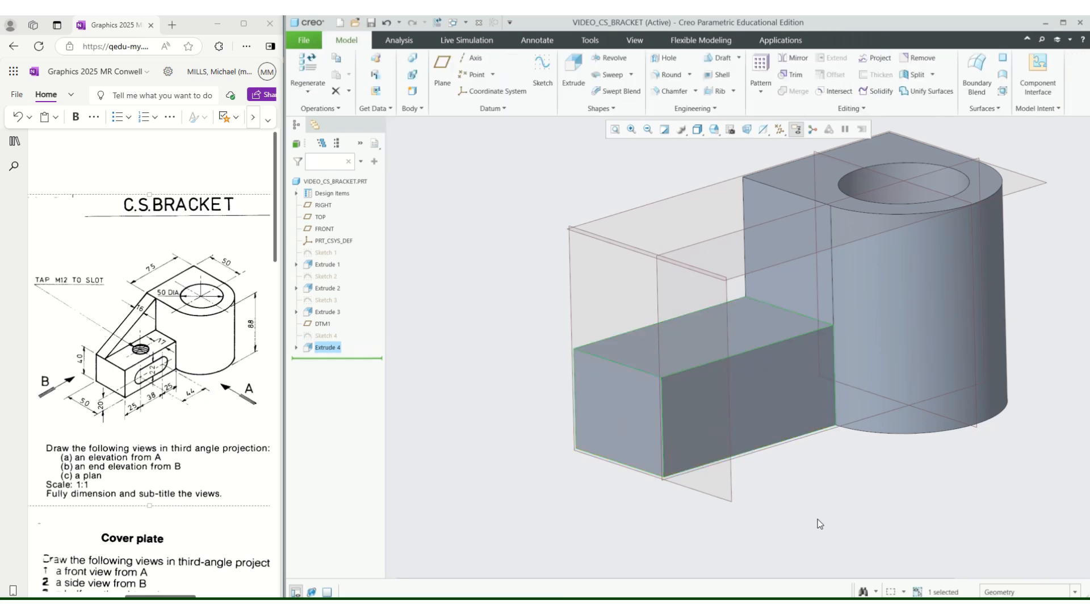
{"action": "scroll", "coordinate": [740, 516], "scroll_direction": "up", "scroll_amount": 3}
{"action": "scroll", "coordinate": [667, 363], "scroll_direction": "down", "scroll_amount": 3}
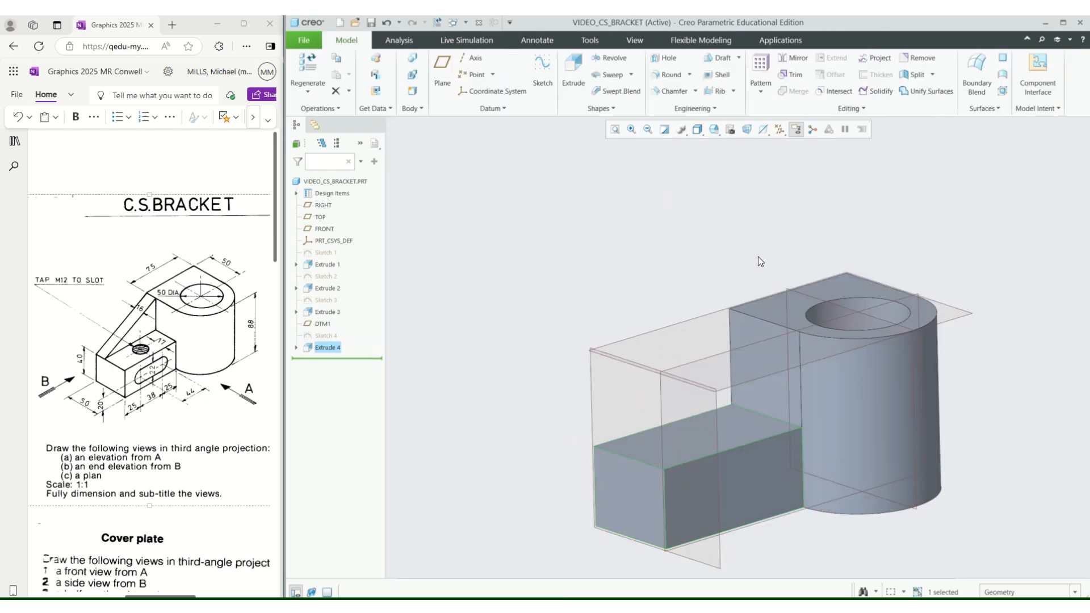
{"action": "scroll", "coordinate": [533, 156], "scroll_direction": "up", "scroll_amount": 2}
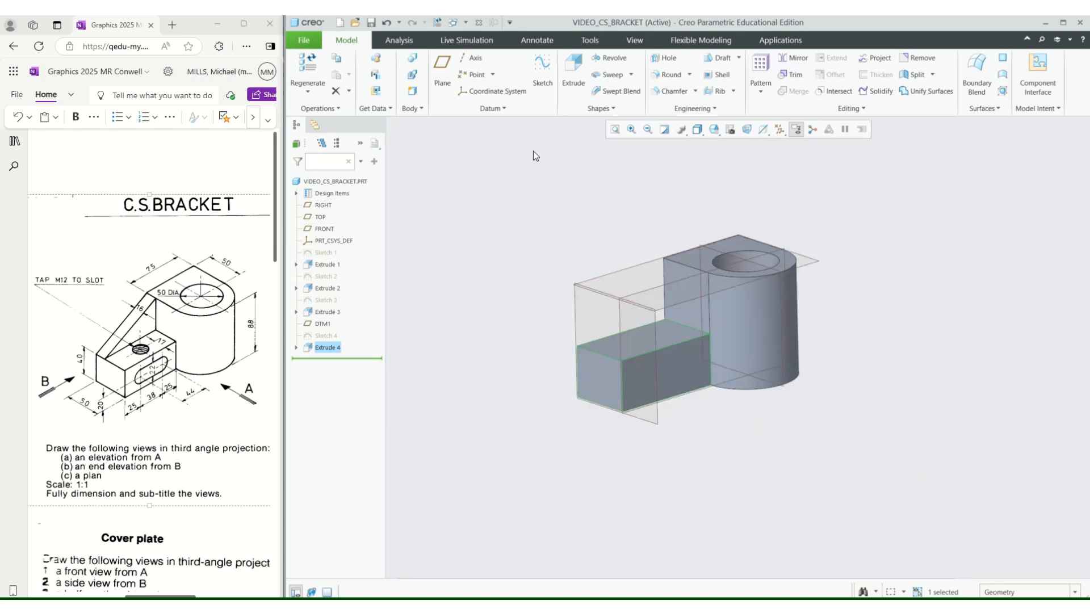
{"action": "scroll", "coordinate": [730, 416], "scroll_direction": "down", "scroll_amount": 3}
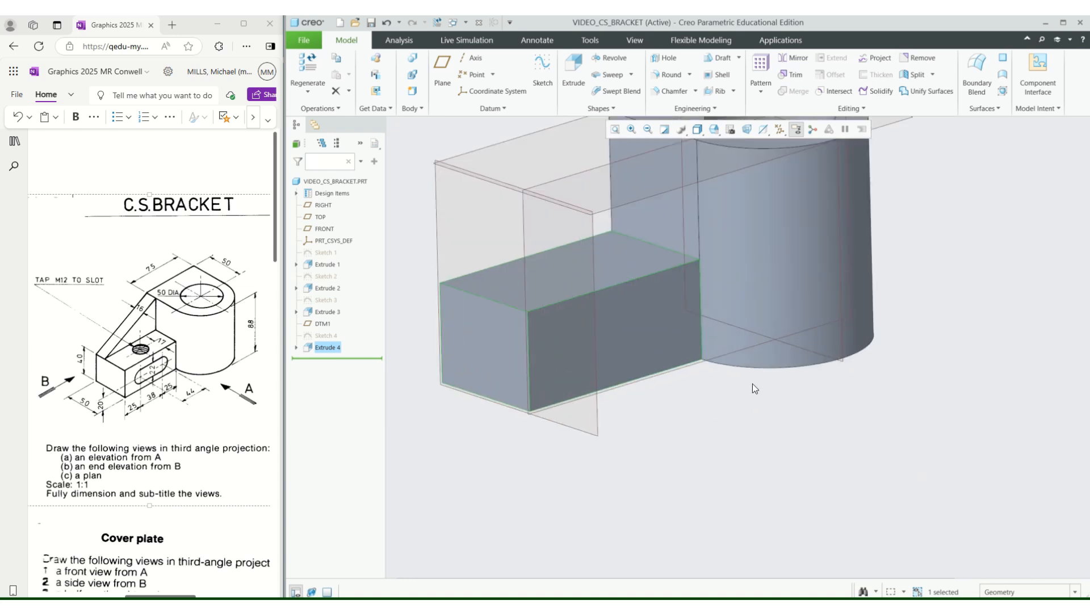
{"action": "scroll", "coordinate": [728, 440], "scroll_direction": "up", "scroll_amount": 2}
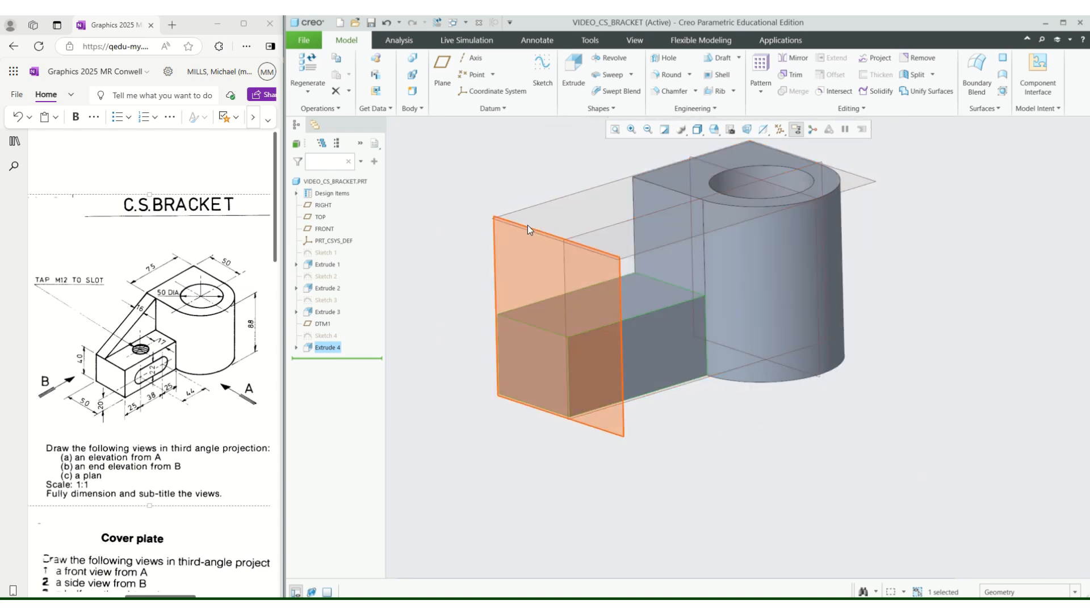